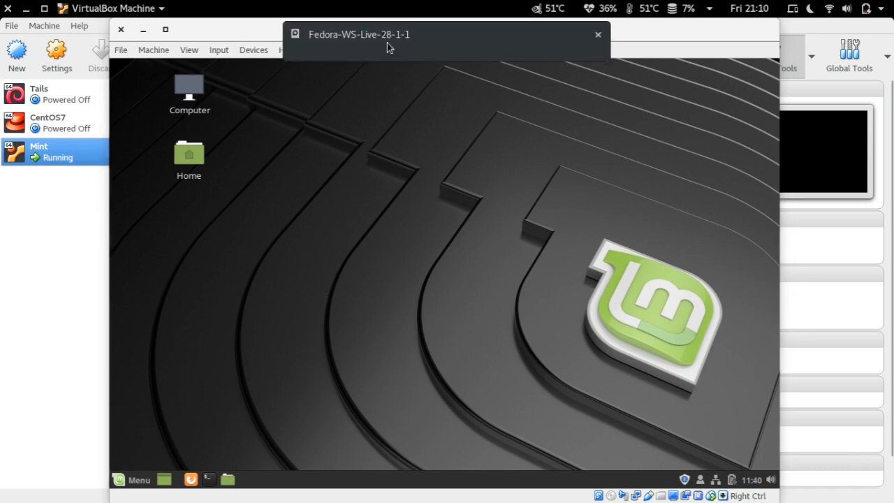
Open a terminal in the Mint guest and list its block devices with lsblk.
mouse_move(389, 41)
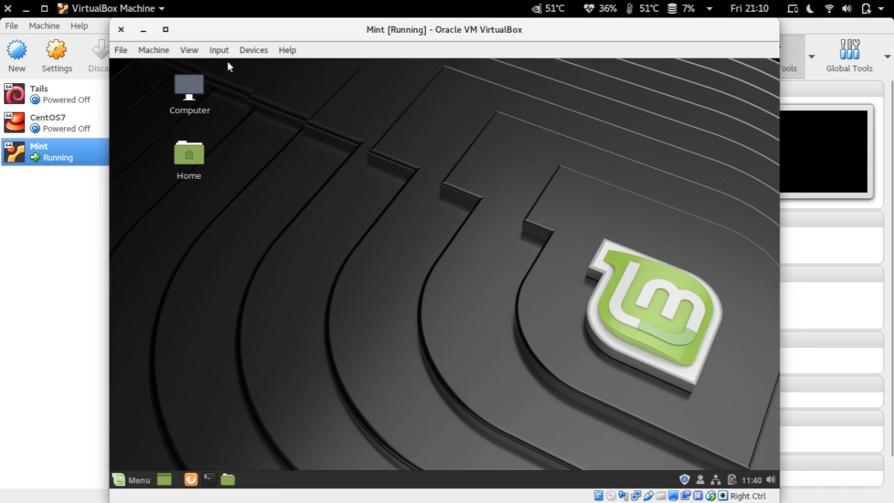
left_click(208, 479)
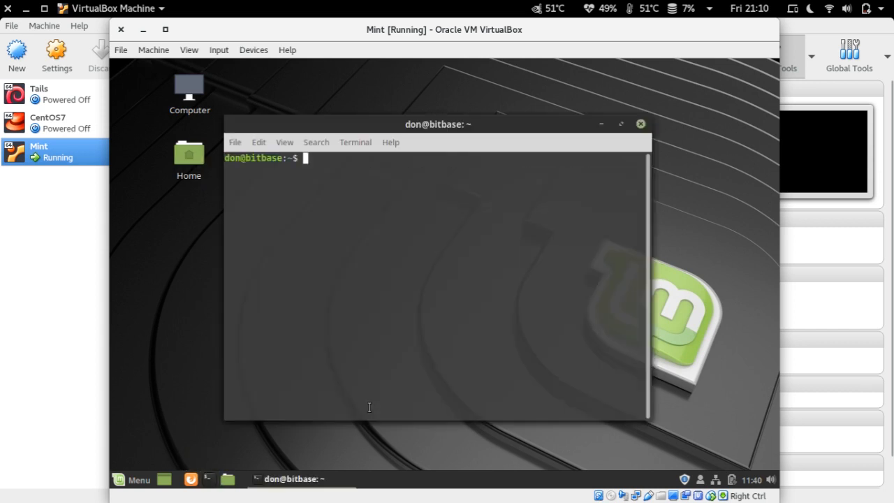
type("lsblk")
key("Return")
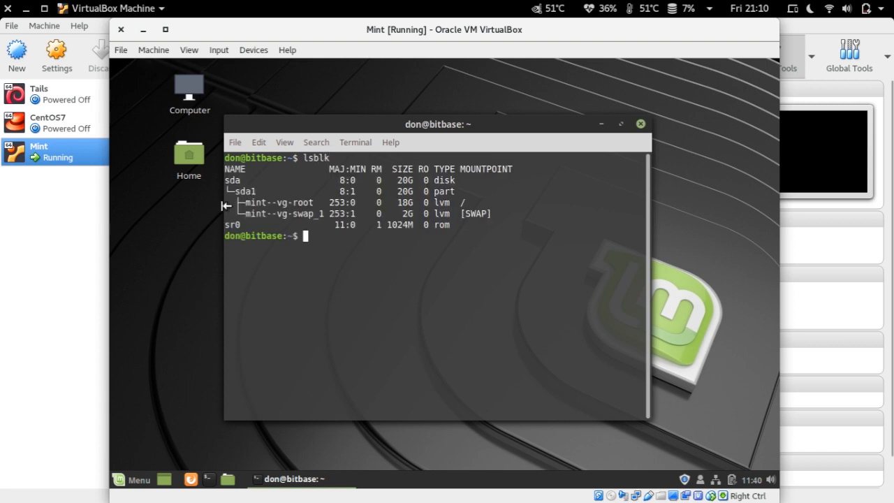
double_click(254, 192)
left_click(306, 236)
Open a terminal on the host and list its block devices with lsblk, keeping the guest's listing partly in view.
left_click(336, 493)
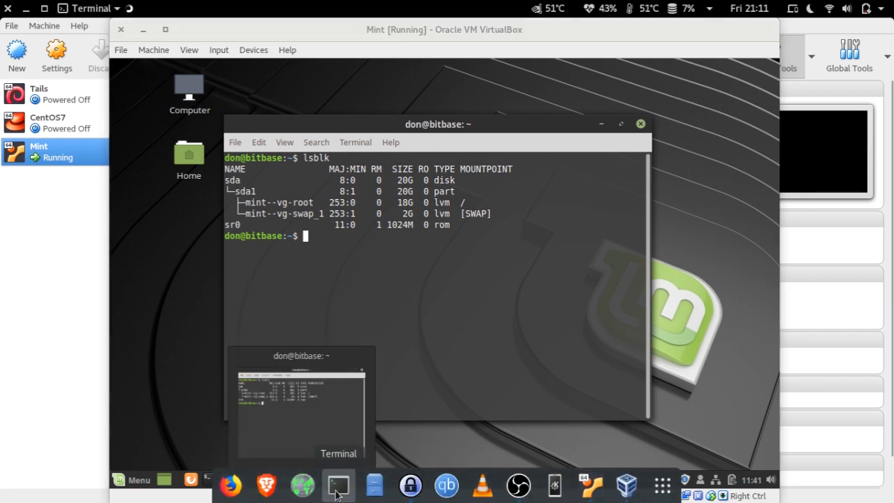
left_click_drag(168, 34, 653, 116)
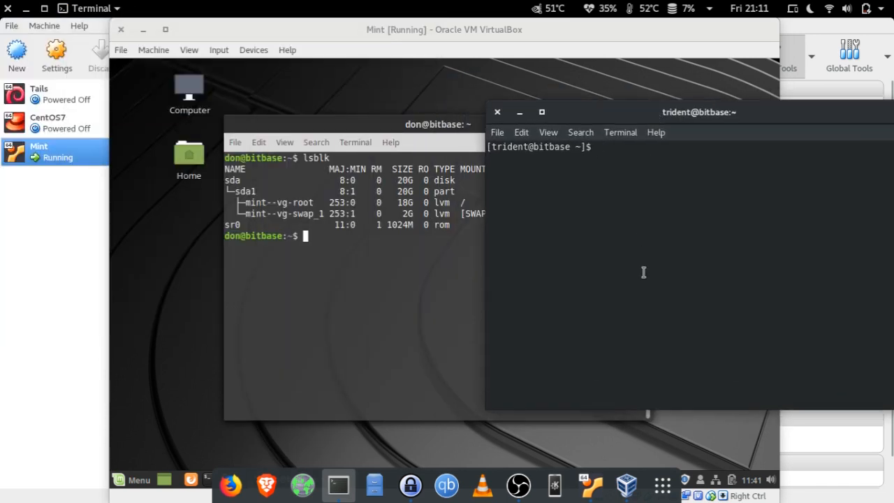
type("lsblk")
key("Return")
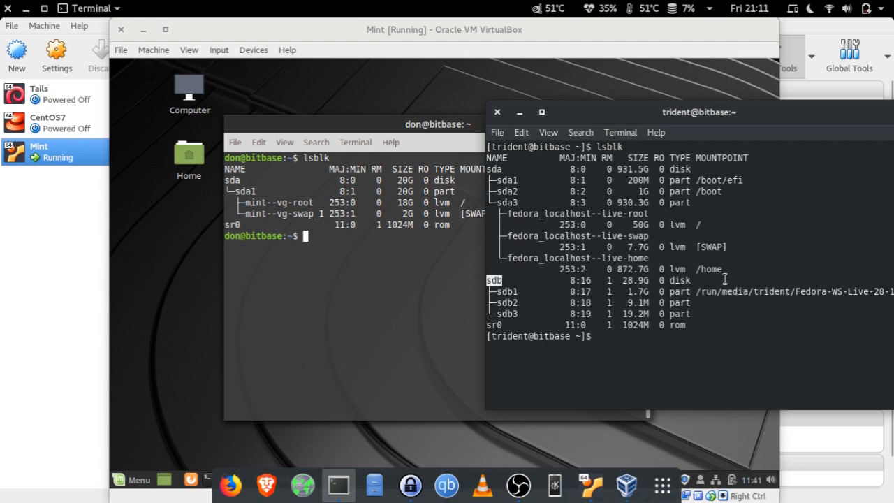
left_click_drag(681, 118, 580, 79)
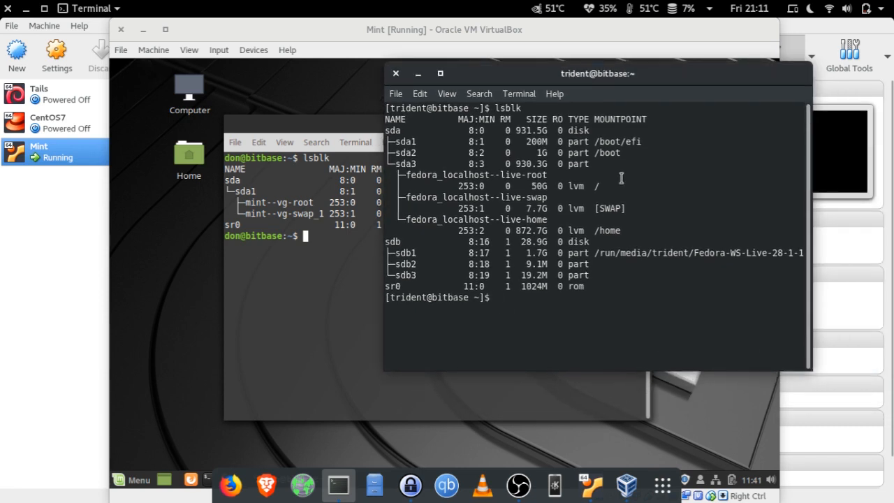
Look up the VirtualBox groups on the host with "cat /etc/group | grep vbox".
type("cat /etc/")
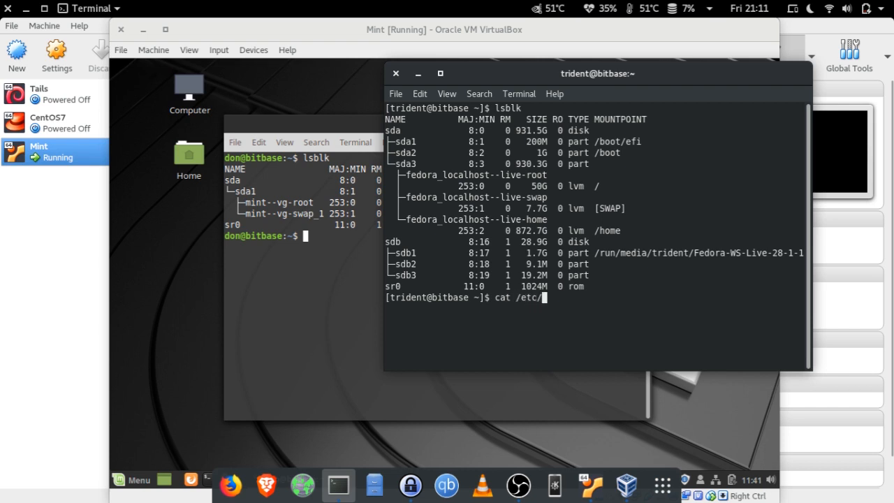
type("group | grep vbox")
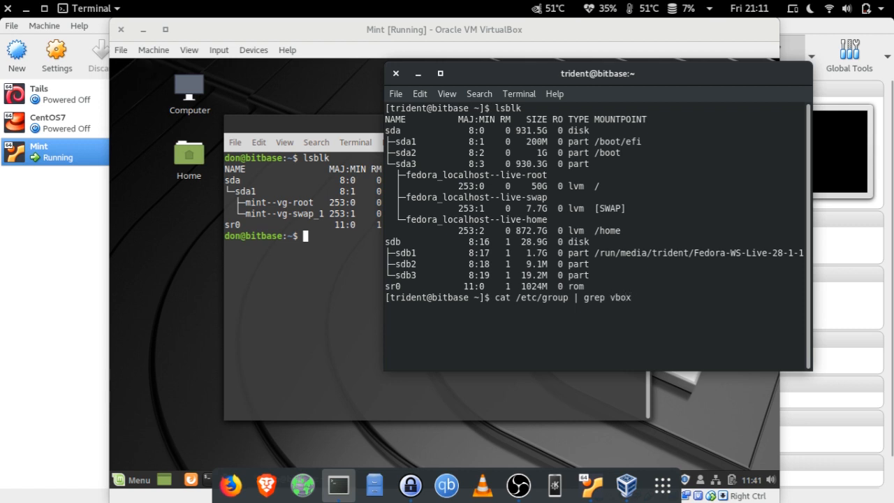
key("Return")
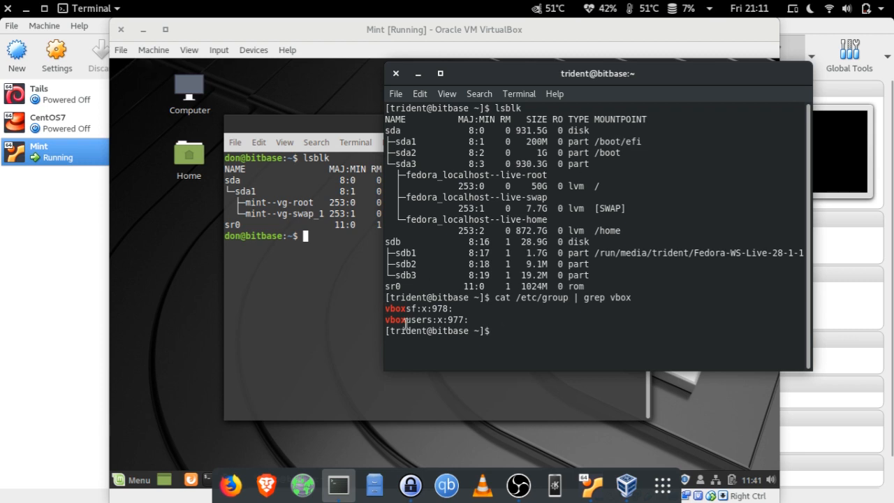
triple_click(433, 319)
left_click(538, 317)
Compose the command "sudo usermod -G vboxusers" at the host prompt, copying the group name from the output.
type("usermod")
key("Home")
type("sudo")
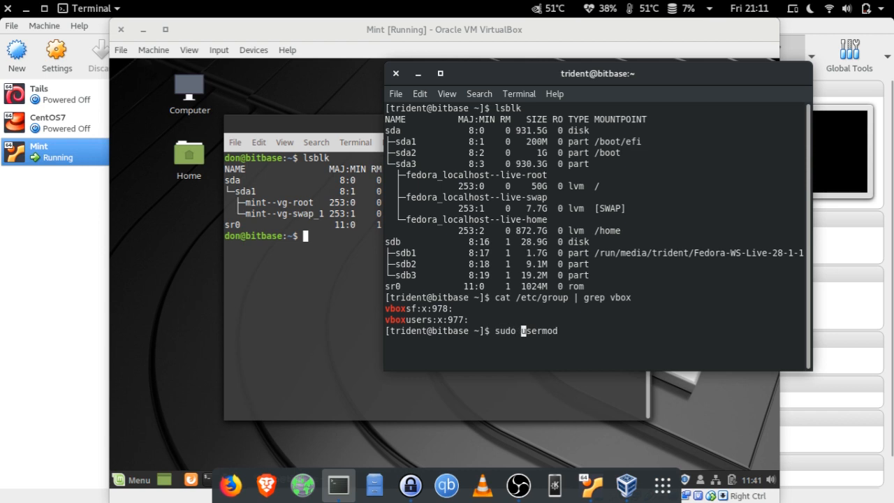
key("End")
type("-G")
left_click_drag(385, 321, 433, 321)
right_click(433, 321)
left_click(454, 361)
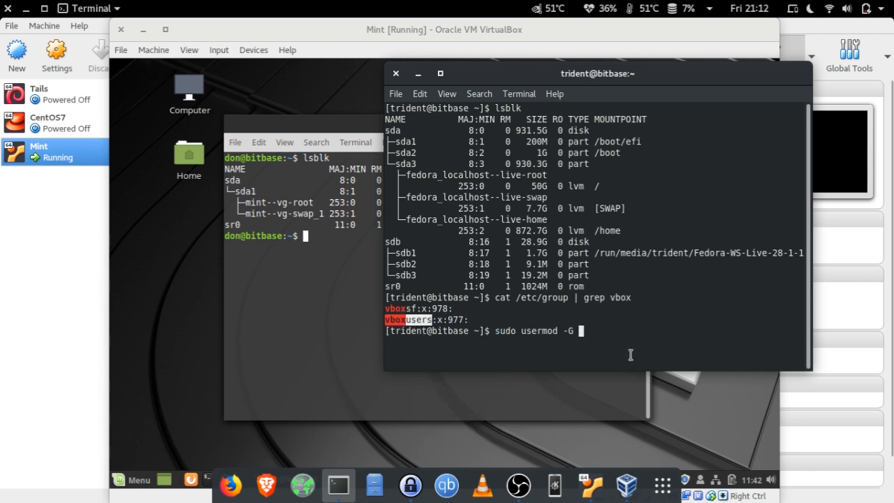
left_click(626, 327)
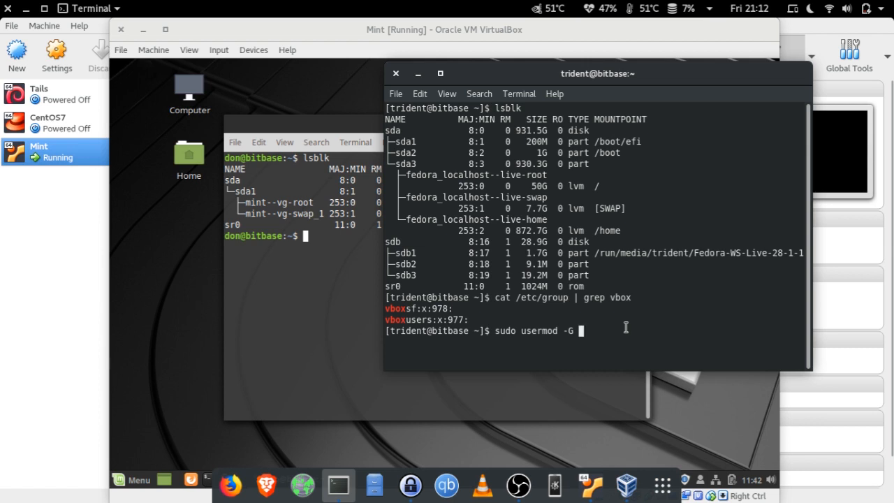
key("ctrl+shift+v")
Append -a and the current username to the usermod command, and run it with the sudo password.
type("-")
type("u")
key("BackSpace")
type("a")
type("$")
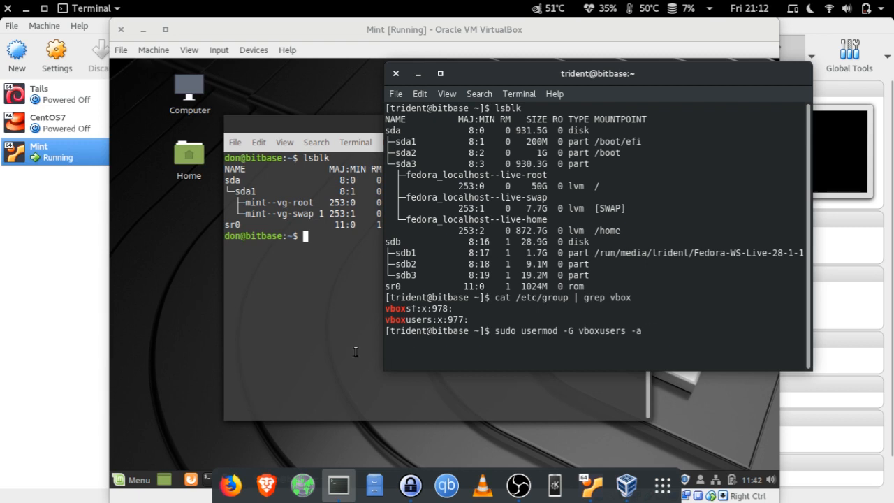
triple_click(403, 331)
left_click(390, 331)
left_click_drag(389, 331, 421, 330)
right_click(421, 331)
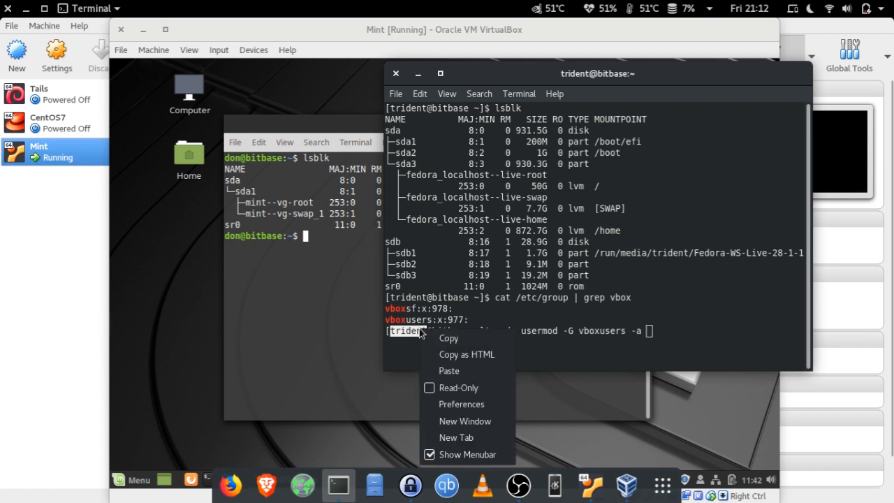
left_click(429, 338)
left_click(663, 320)
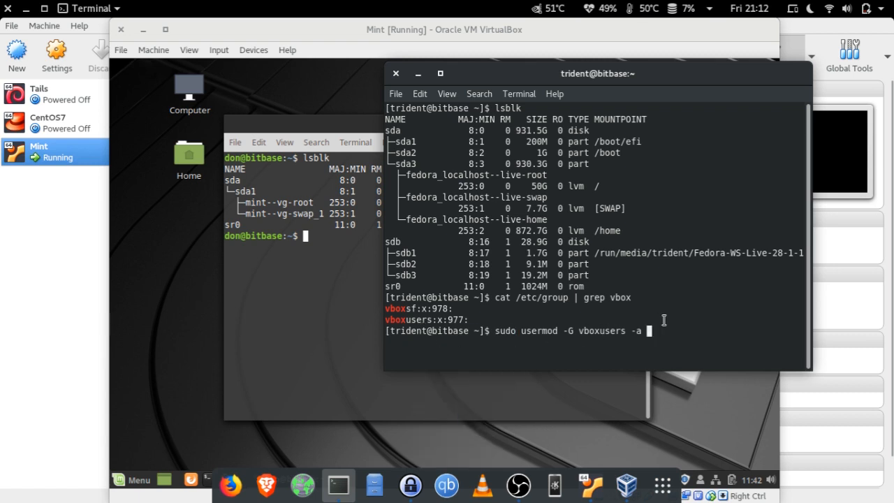
key("ctrl+shift+v")
type("t")
key("Return")
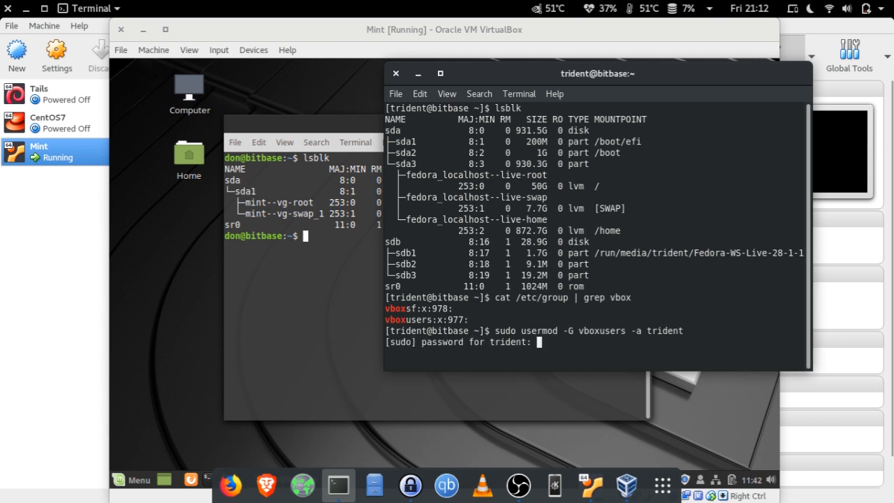
key("Return")
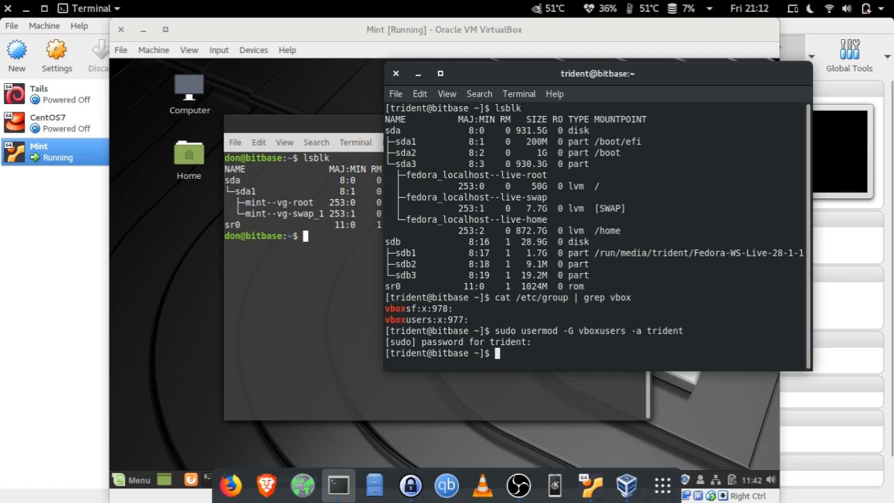
Rerun "cat /etc/group | grep vbox" to check the membership of the vboxusers group.
key("Up")
key("Up")
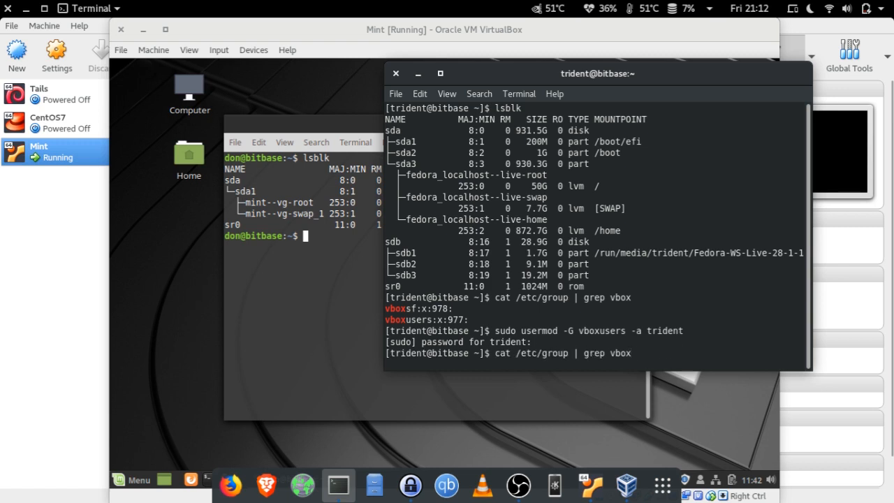
key("Return")
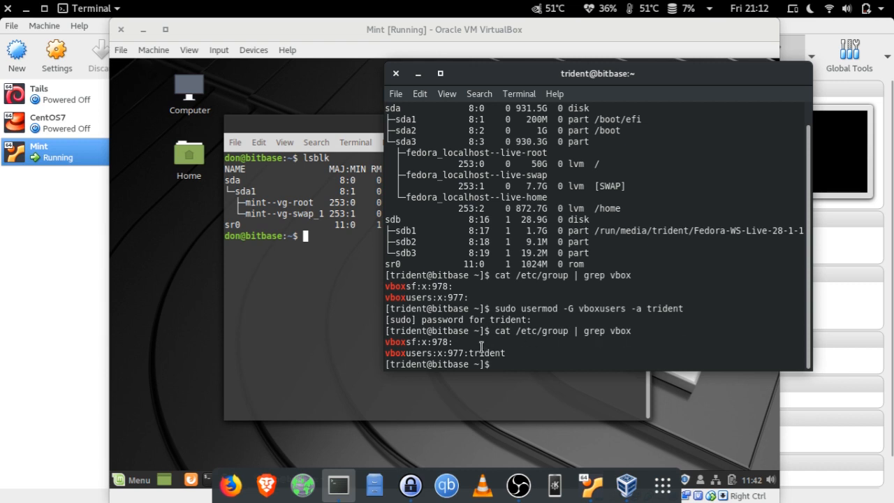
left_click_drag(472, 352, 506, 353)
left_click(514, 351)
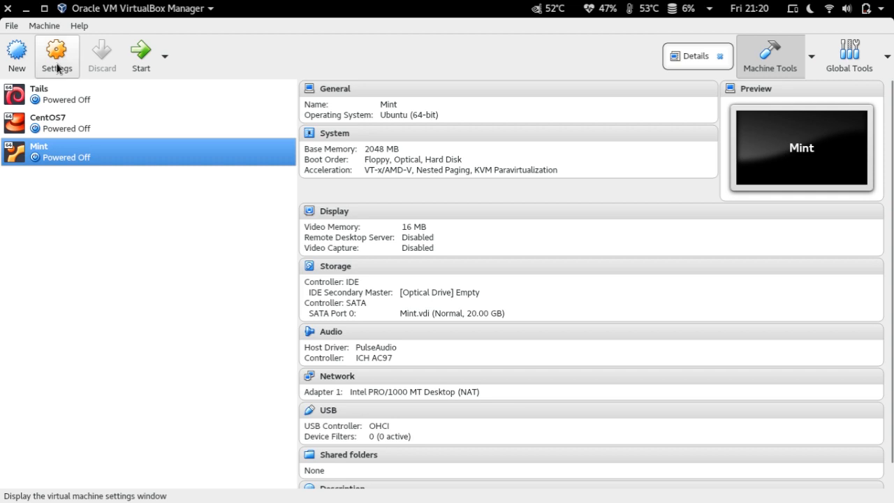
Set the Mint virtual machine's USB controller to USB 3.0 (xHCI) and save its settings.
left_click(58, 68)
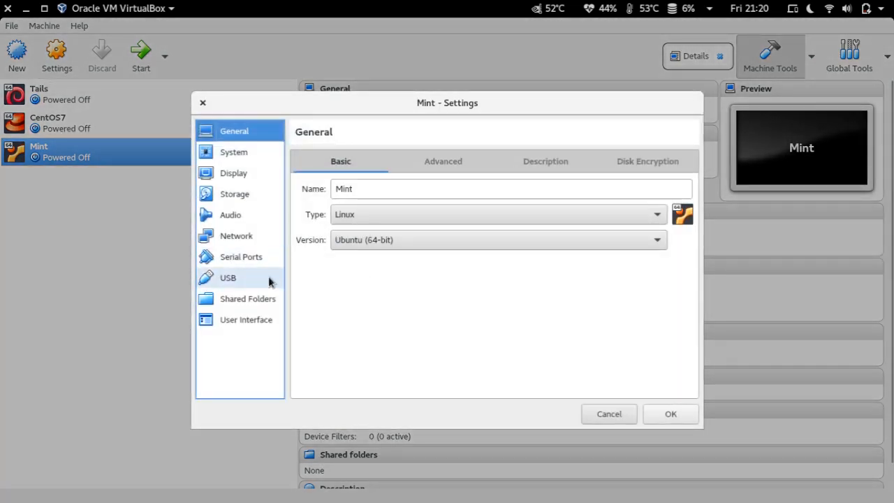
left_click(270, 280)
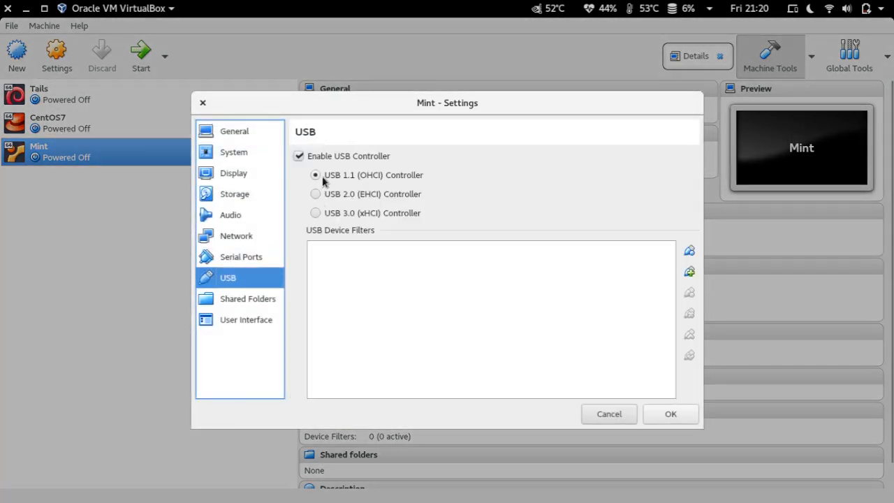
left_click(340, 212)
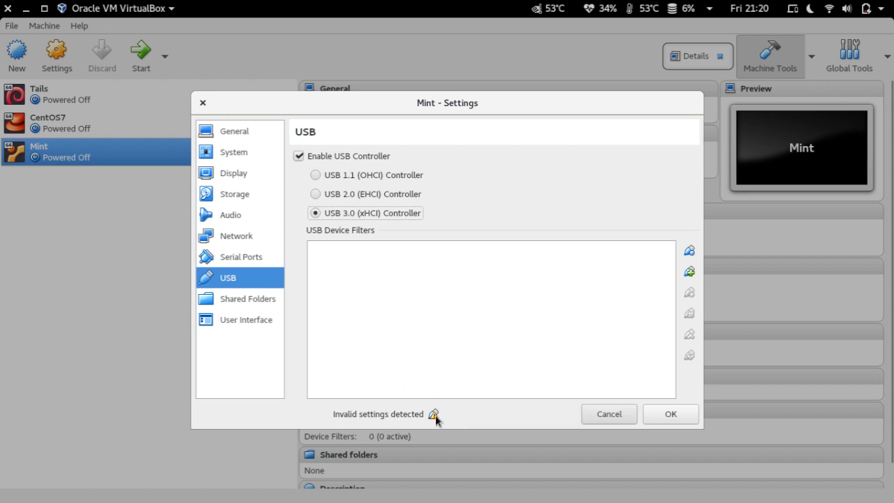
mouse_move(434, 415)
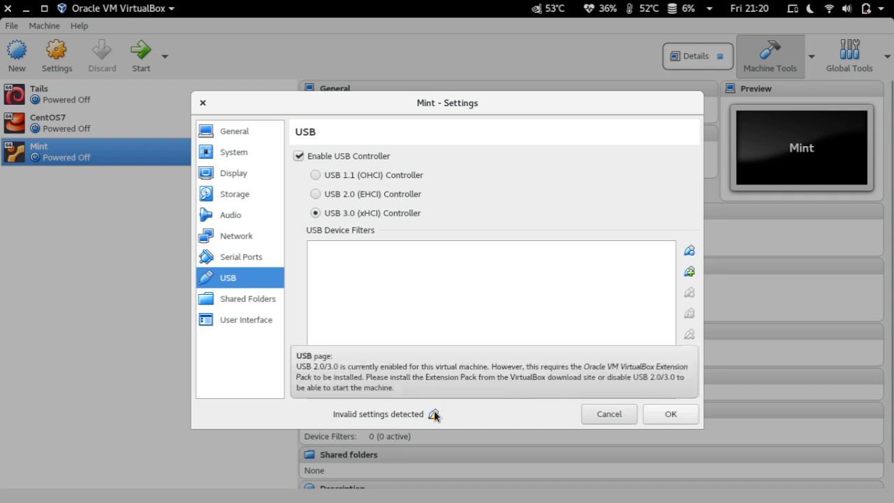
left_click(670, 415)
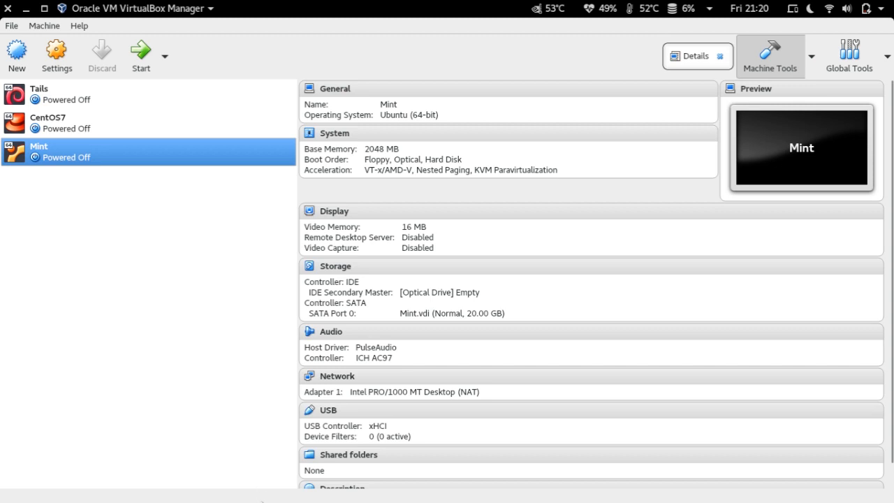
Switch to Firefox and go to virtualbox.org.
left_click(249, 484)
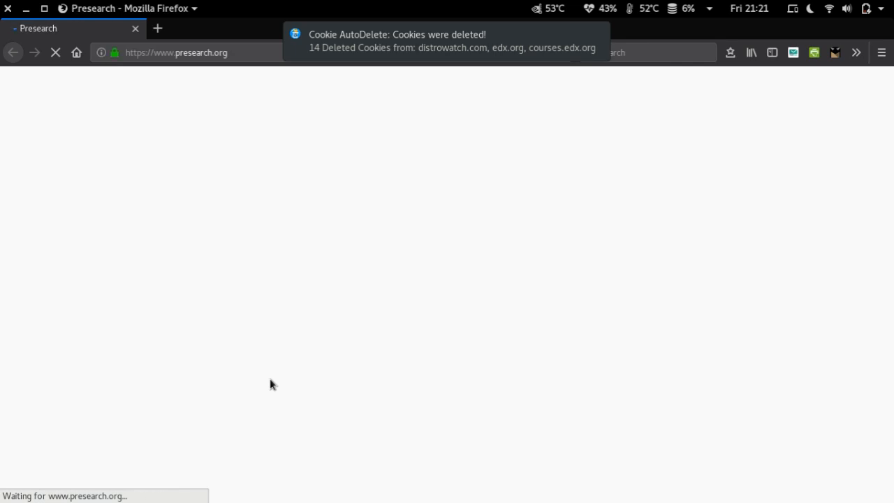
key("ctrl+l")
type("vi")
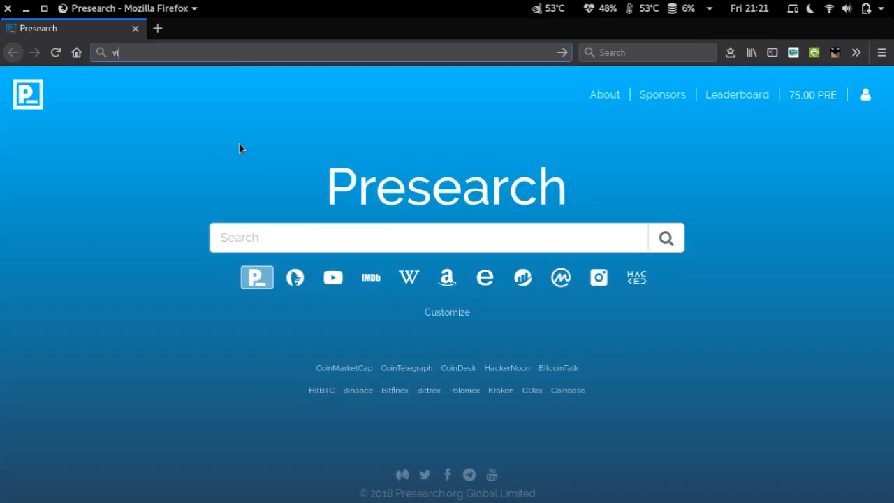
type("rtualbox.org")
key("Return")
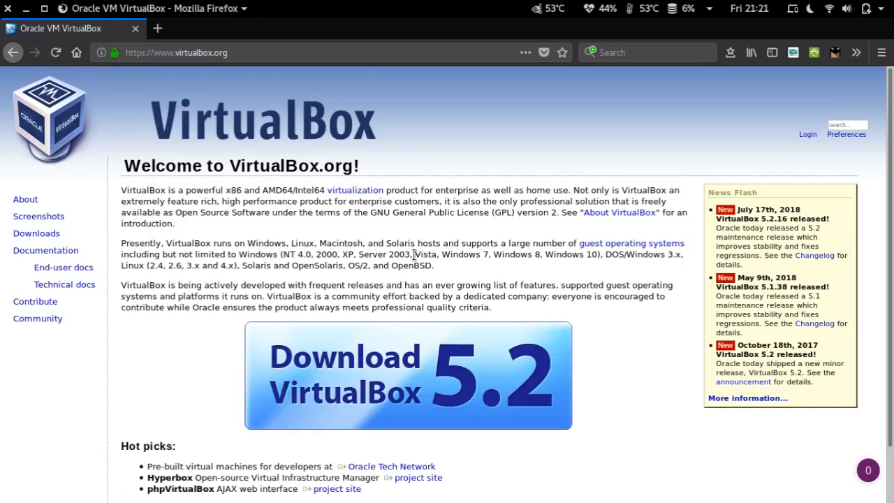
Download the VirtualBox 5.2.16 Extension Pack for all supported platforms, opening it with Oracle VM VirtualBox.
scroll(303, 355, "down", 1)
left_click(307, 360)
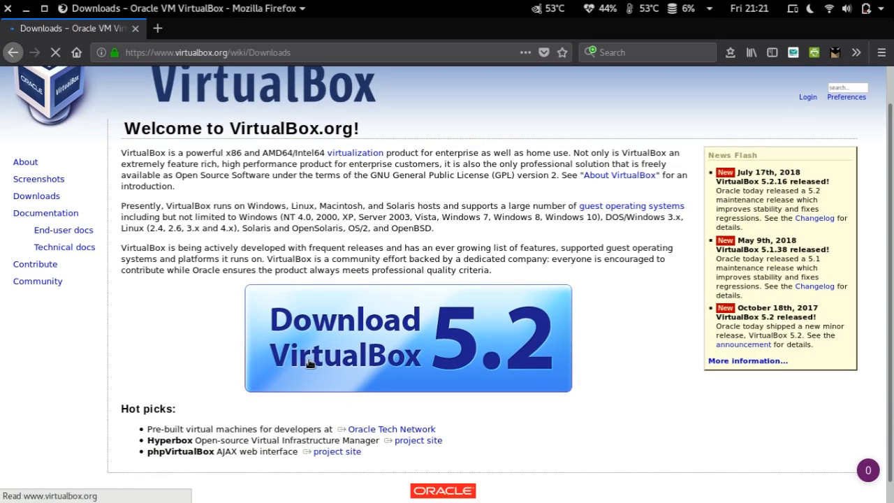
scroll(310, 342, "down", 3)
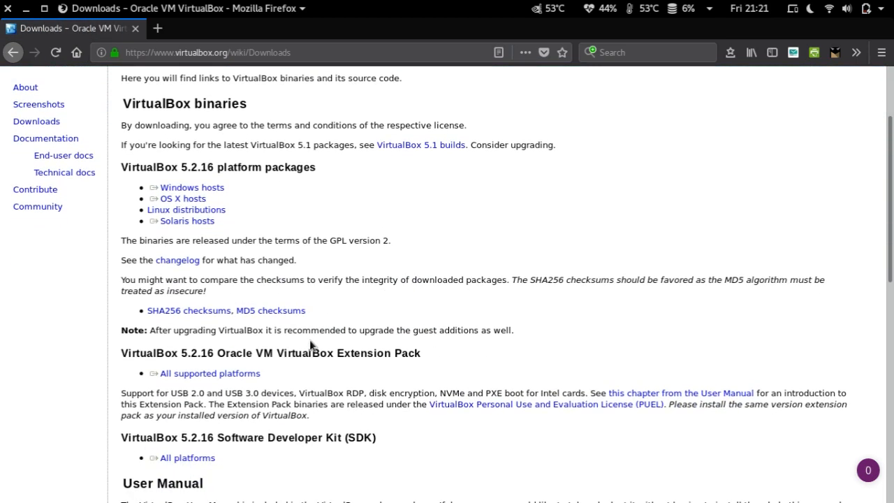
left_click(245, 381)
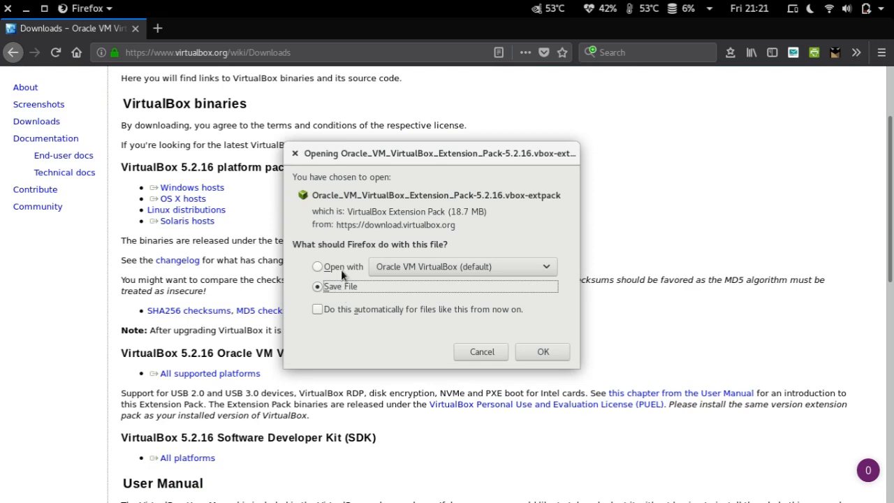
left_click(341, 269)
left_click(553, 350)
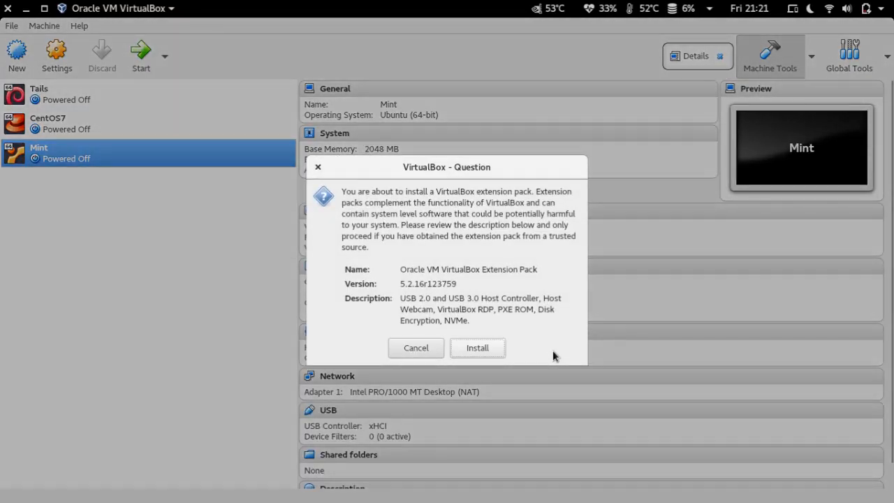
Install the Oracle VM VirtualBox Extension Pack 5.2.16r123759 and accept its Personal Use and Evaluation License.
left_click(488, 350)
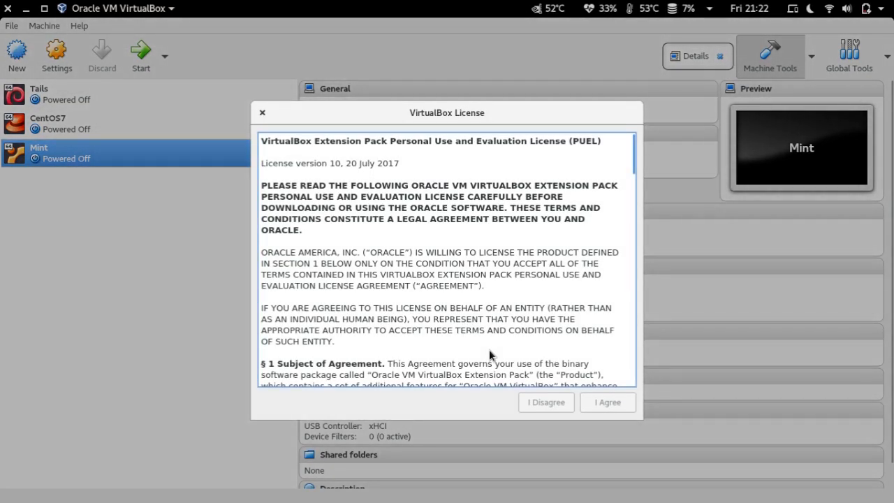
scroll(489, 349, "down", 5)
scroll(488, 349, "down", 20)
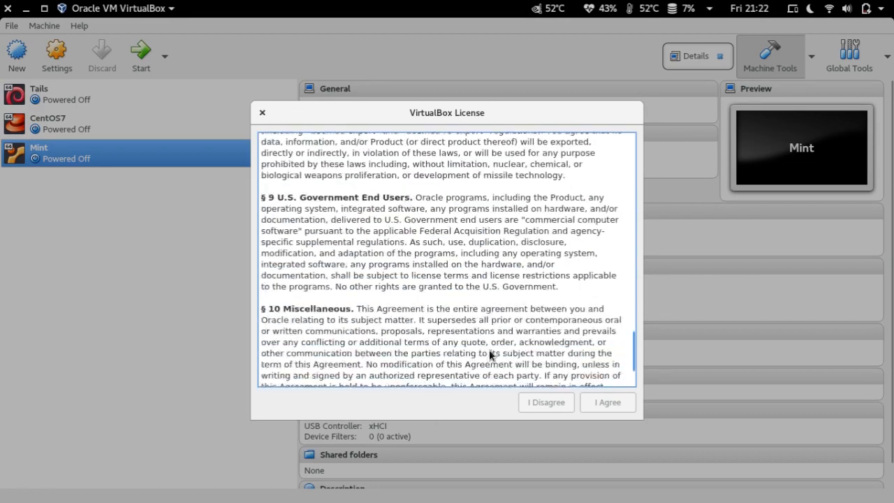
left_click(600, 404)
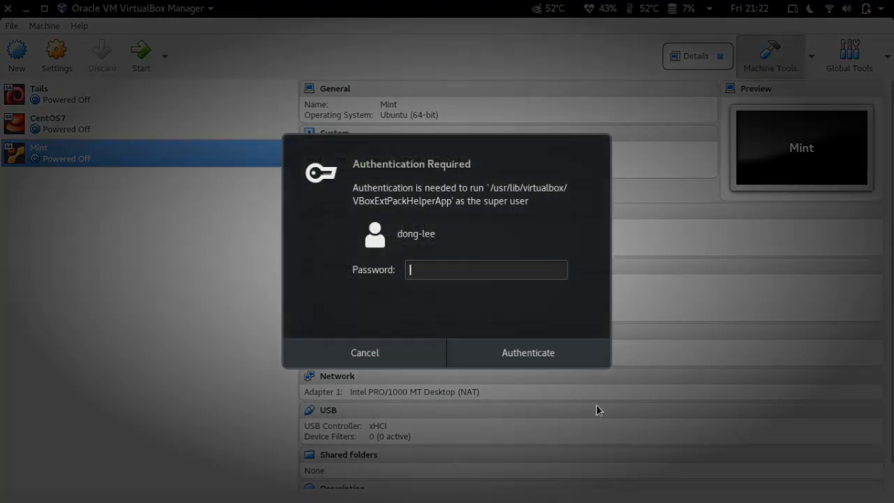
Authenticate the Extension Pack installation with the account password and dismiss the installation message.
type("••••")
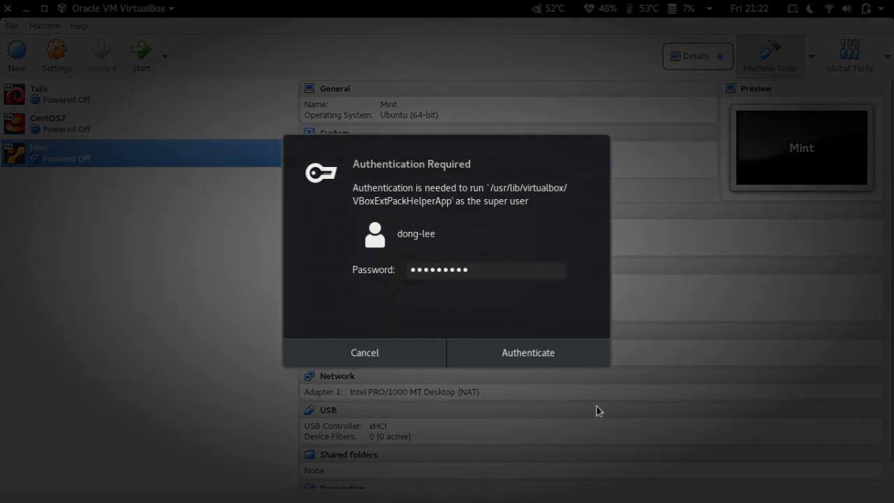
type("•••••••")
key("Return")
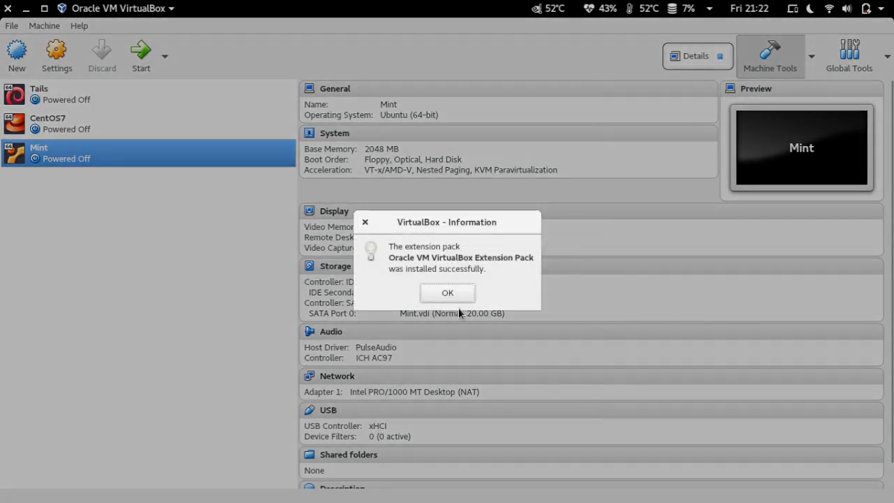
left_click(454, 297)
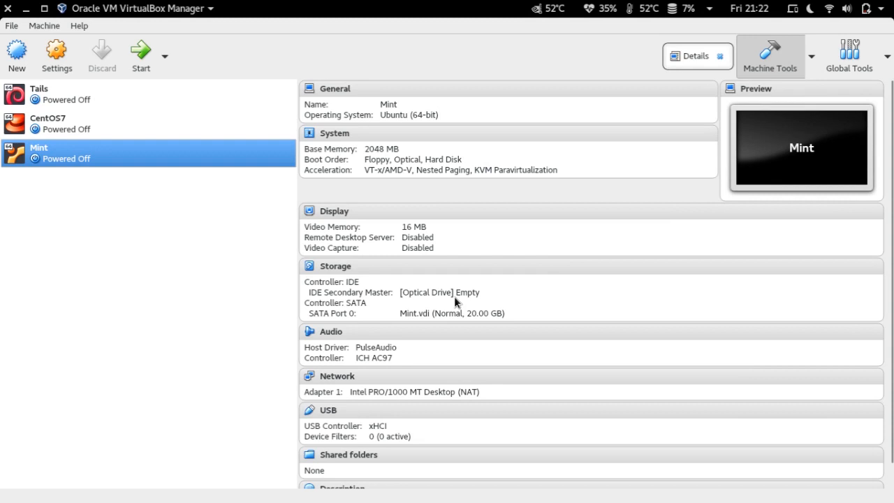
Review the USB controller settings of the powered-off Mint virtual machine and close its settings.
left_click(59, 62)
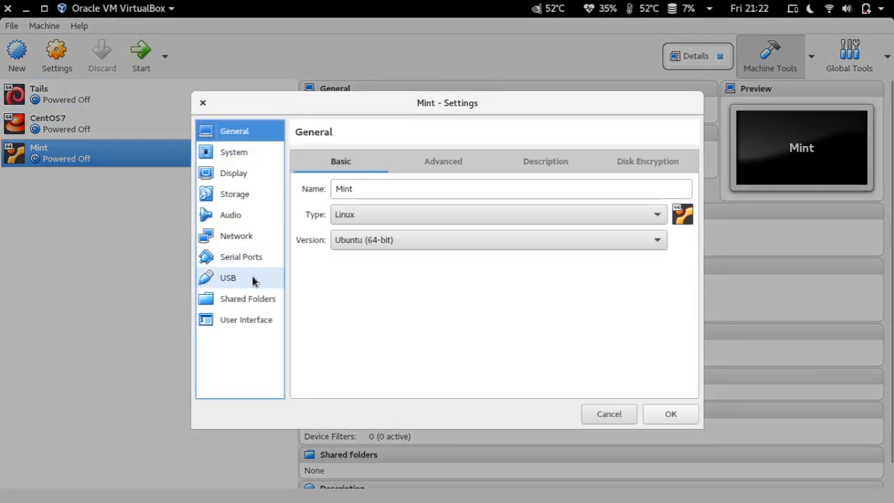
left_click(253, 279)
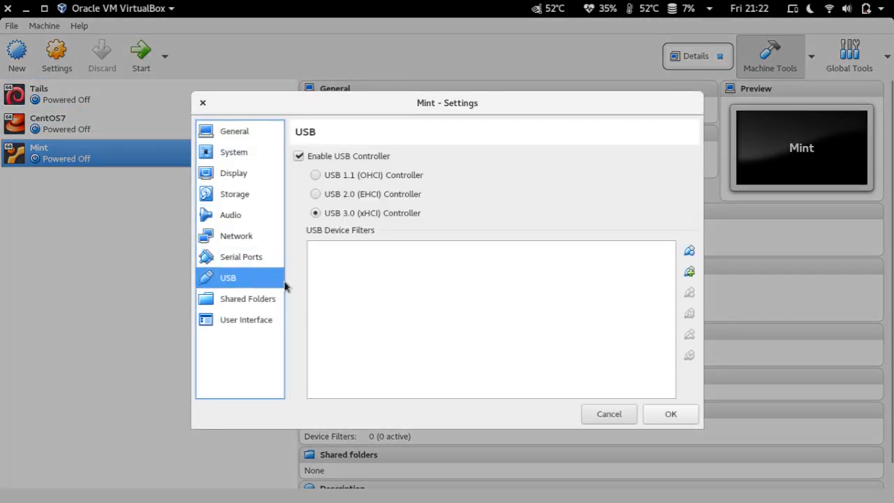
left_click(662, 413)
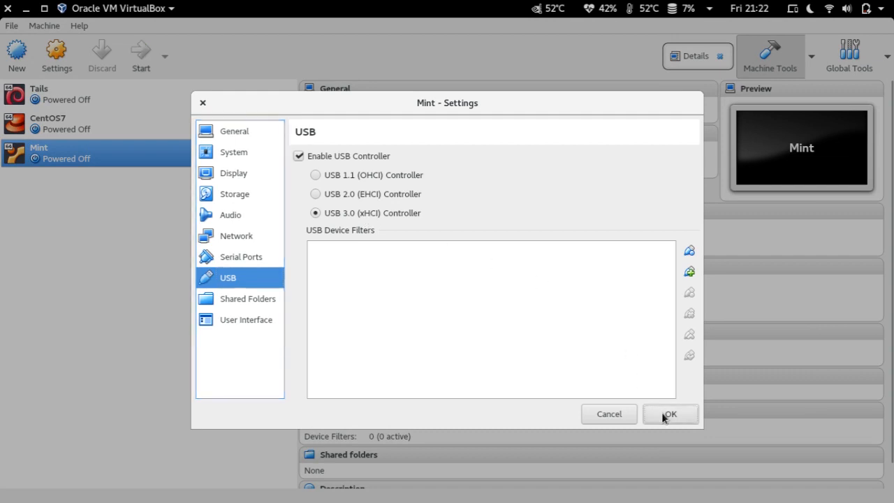
Start the Mint virtual machine, log in with the account password and dismiss the software rendering notification.
left_click(140, 61)
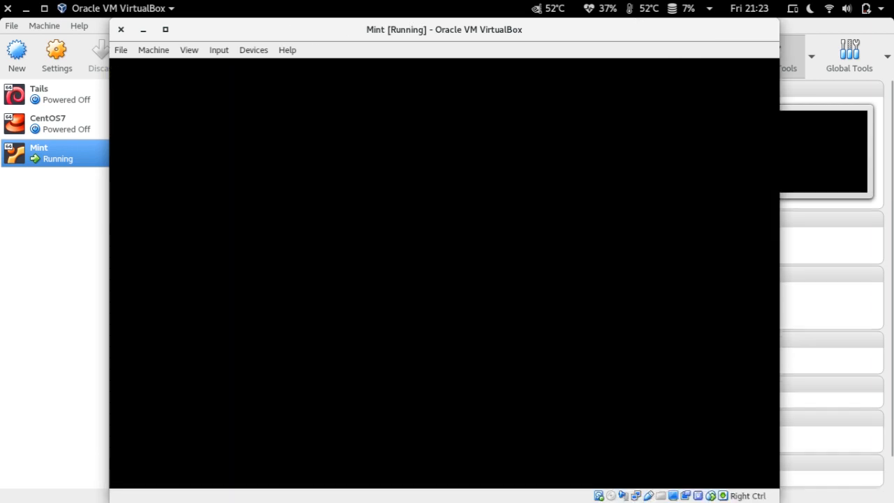
type("*******")
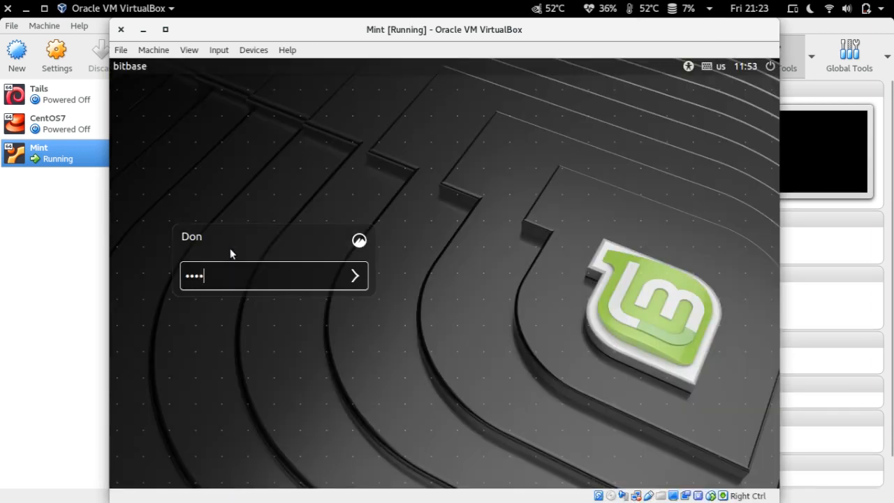
type("***")
key("Return")
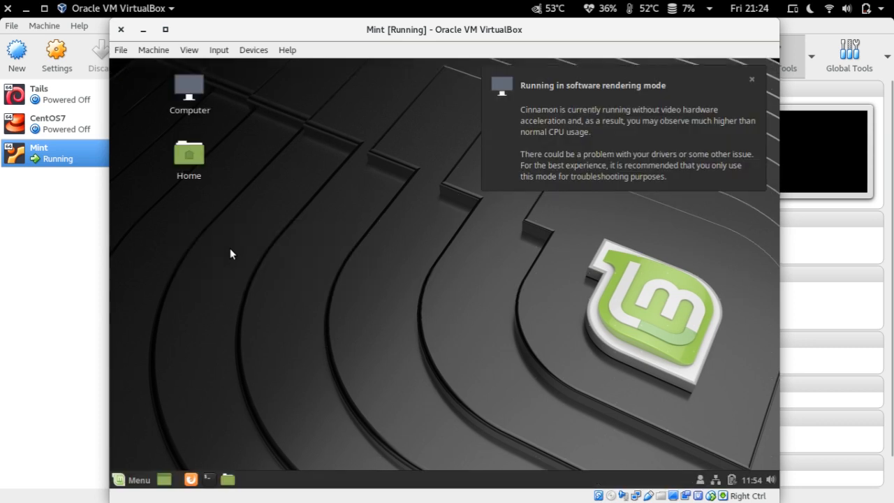
left_click(751, 81)
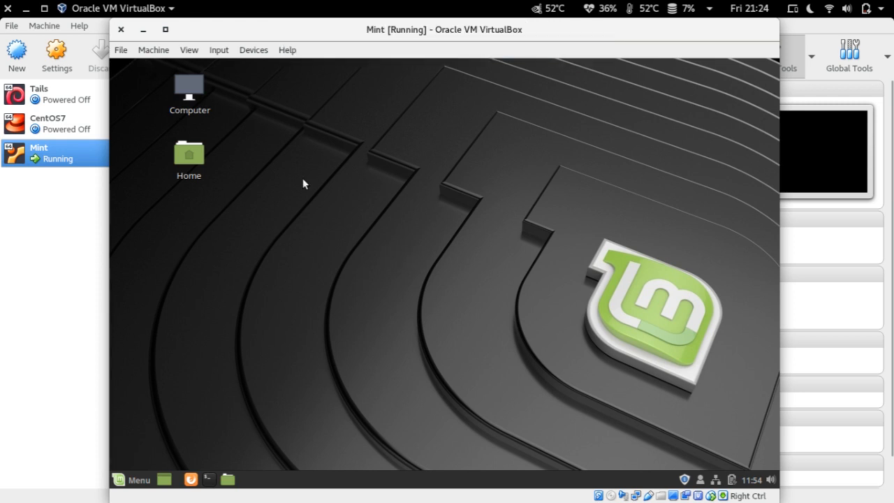
Add a USB device filter for Intel Corp. [0001] in the running Mint machine's USB settings.
left_click(251, 54)
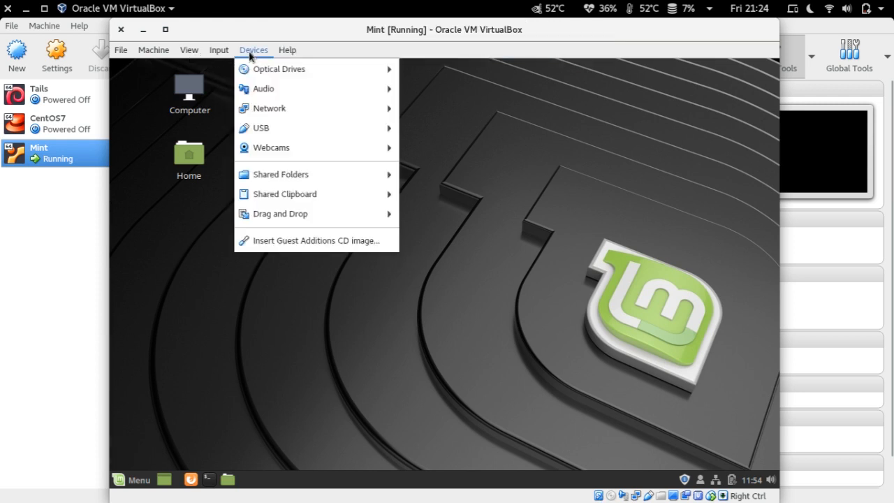
mouse_move(280, 129)
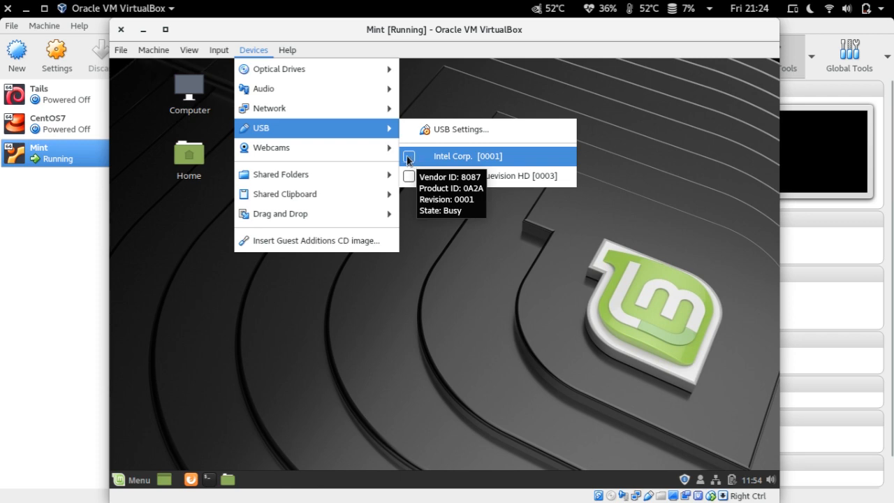
left_click(438, 133)
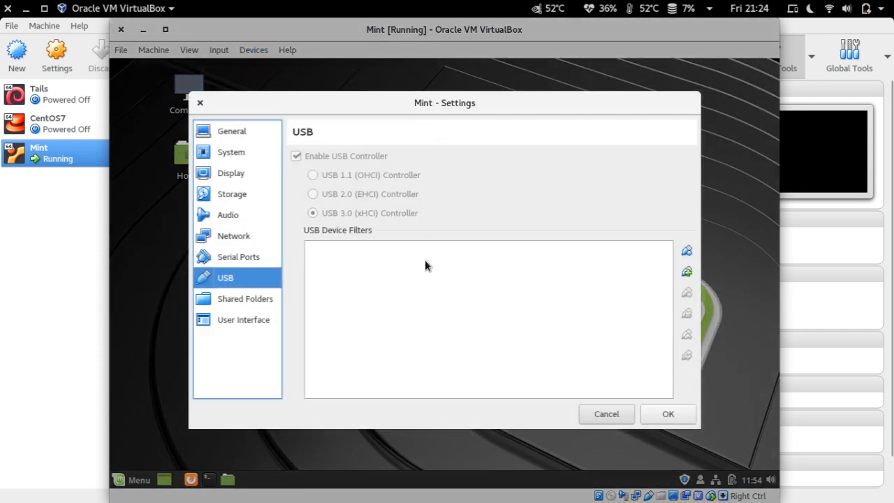
left_click(687, 272)
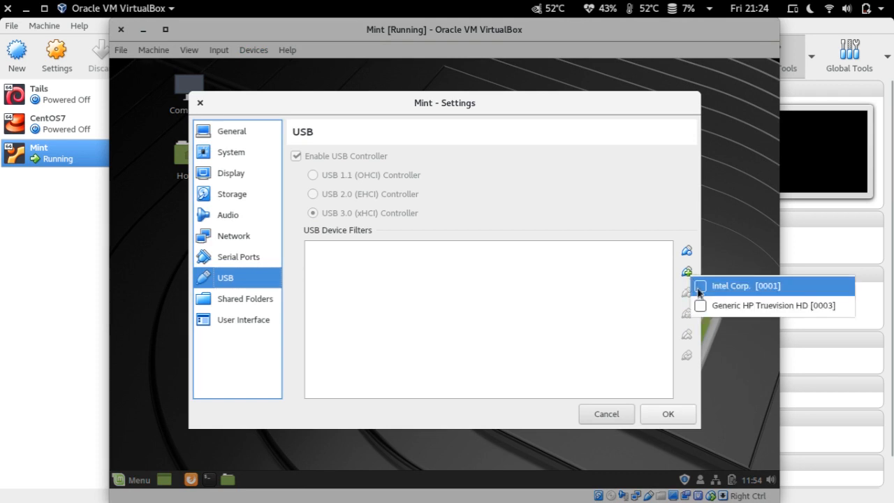
left_click(699, 291)
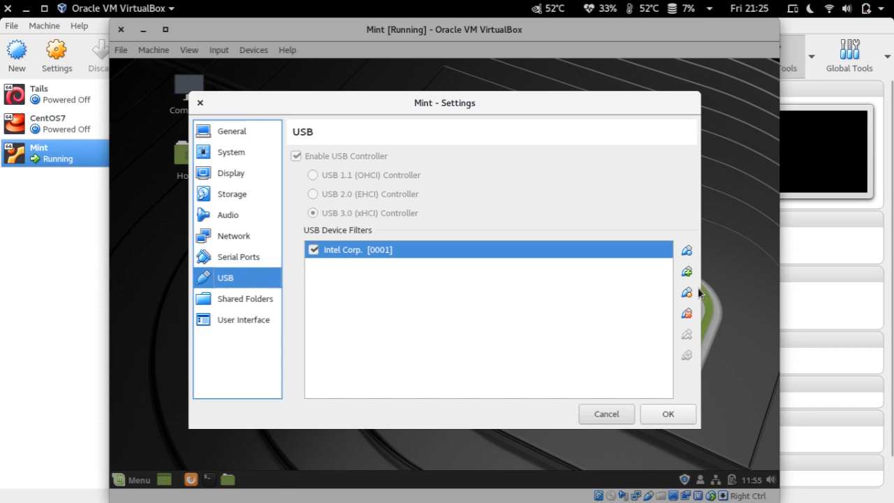
Remove the Intel Corp. [0001] filter from the USB device filters and save the settings.
left_click(686, 271)
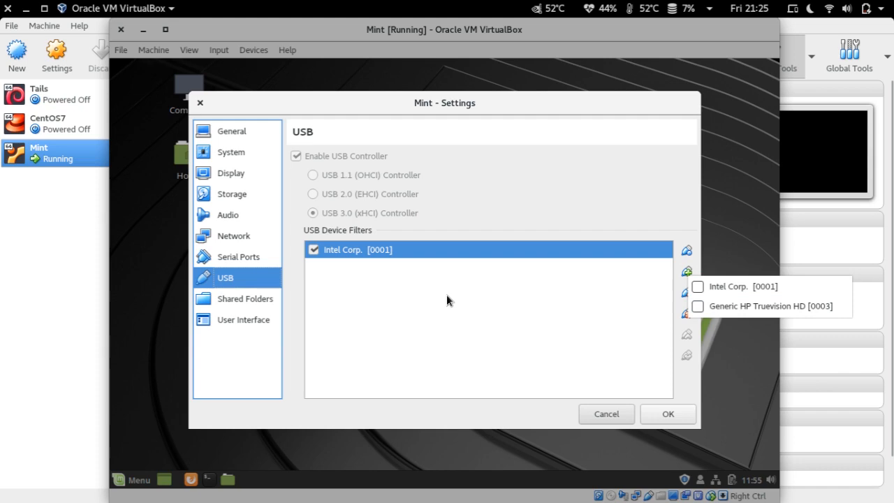
key("Escape")
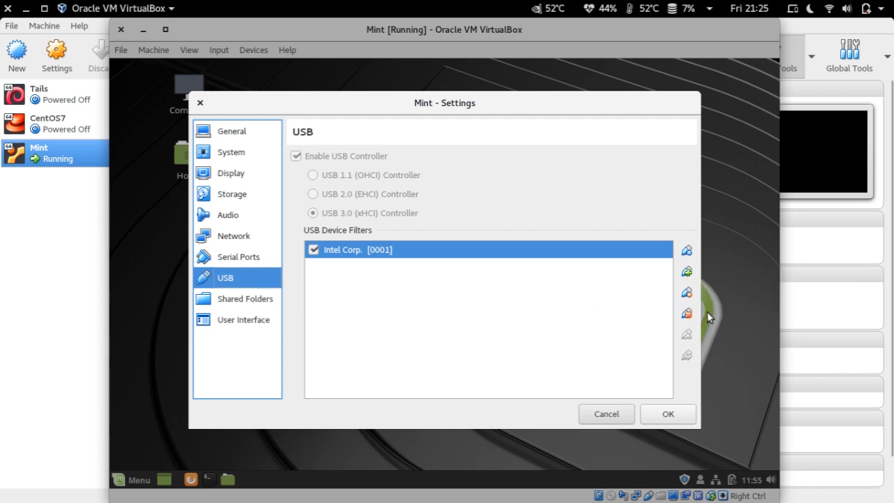
left_click(686, 313)
left_click(657, 417)
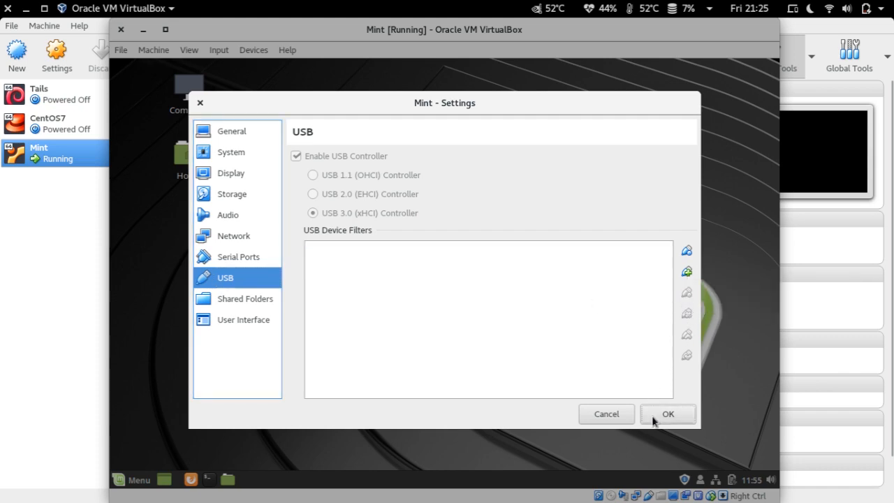
Open a terminal in the Mint guest and run "lsblk" to list its block devices.
left_click(209, 479)
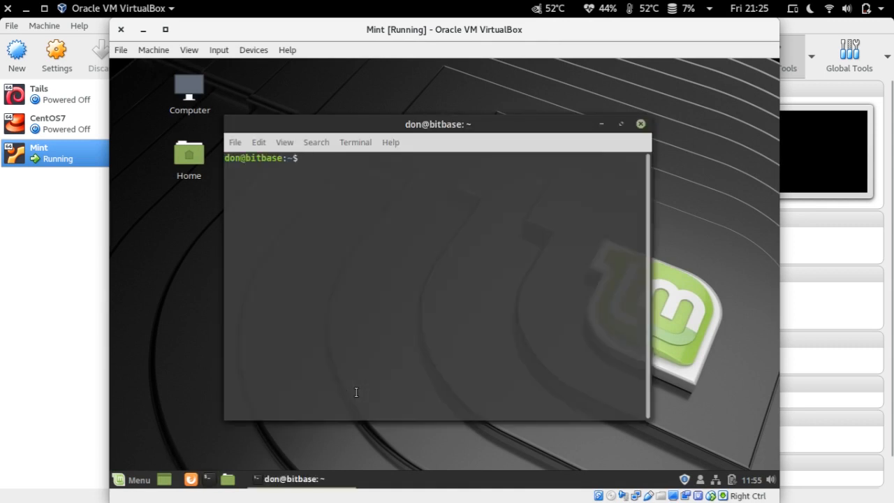
type("lsblk")
key("Return")
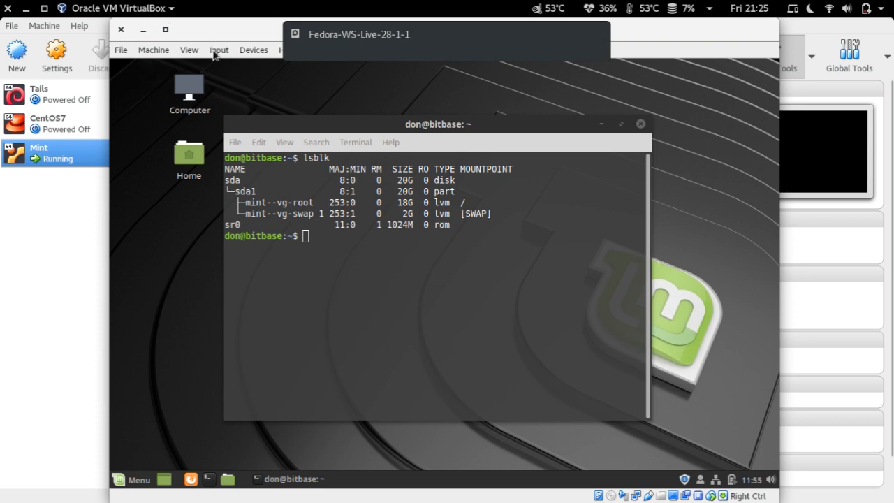
Attach the Kingston DataTraveler 3.0 [0110] USB drive to the Mint guest and cancel the inserted-medium prompt.
left_click(248, 53)
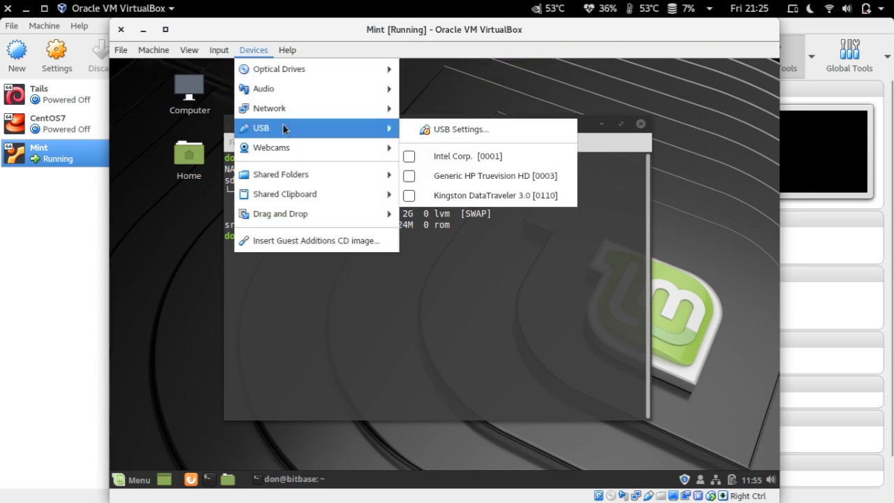
left_click(408, 196)
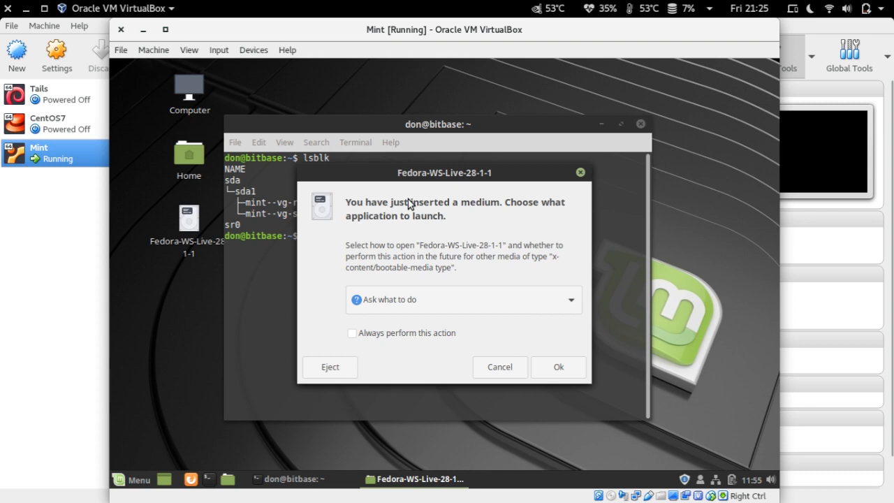
left_click(500, 367)
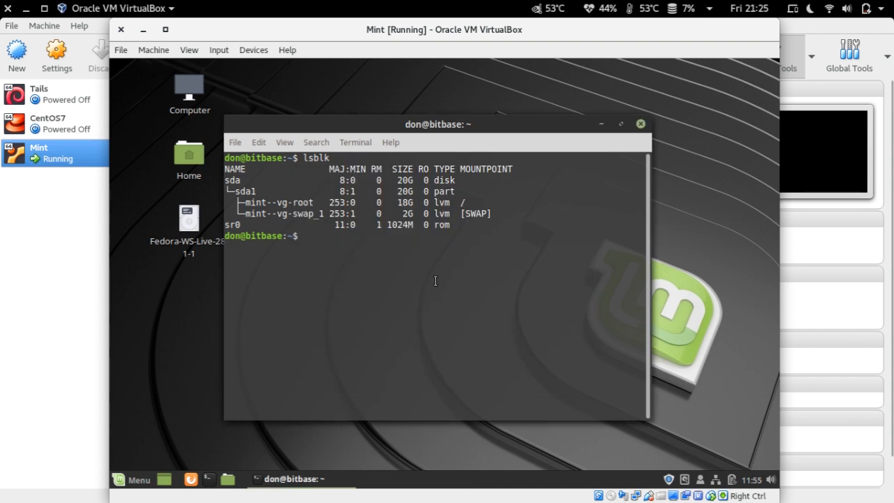
Rerun "lsblk" in the guest terminal to check for the attached USB drive.
type("lsblk")
key("Return")
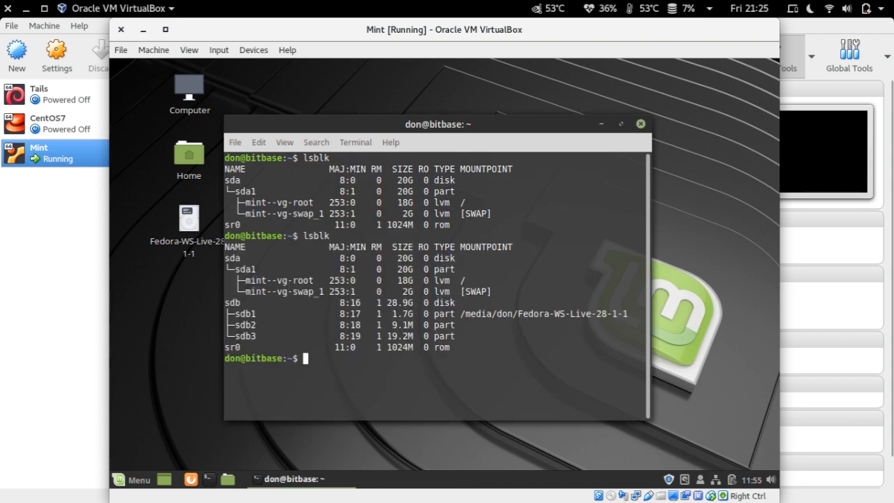
double_click(232, 302)
left_click(460, 275)
type("sudo dhut")
key("BackSpace")
key("BackSpace")
key("BackSpace")
key("BackSpace")
key("BackSpace")
key("BackSpace")
key("BackSpace")
key("BackSpace")
key("BackSpace")
Move the terminal window clear of the desktop icons and open the Home folder.
left_click_drag(369, 124, 381, 120)
double_click(195, 159)
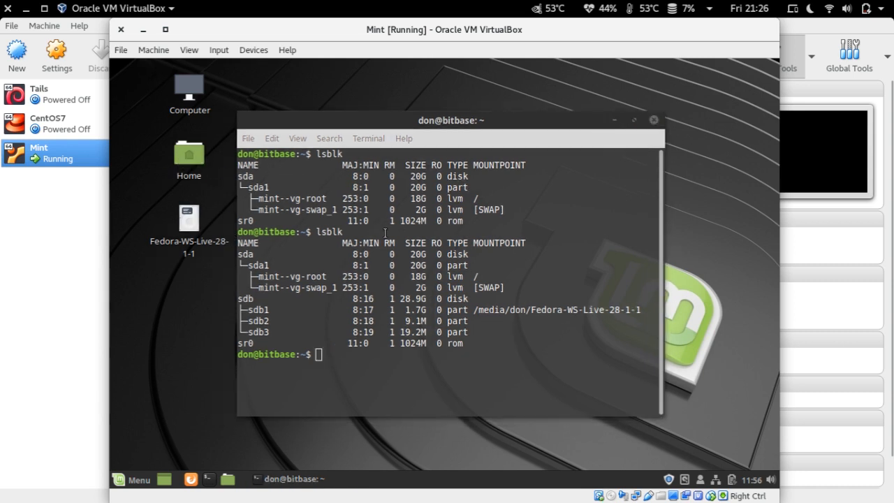